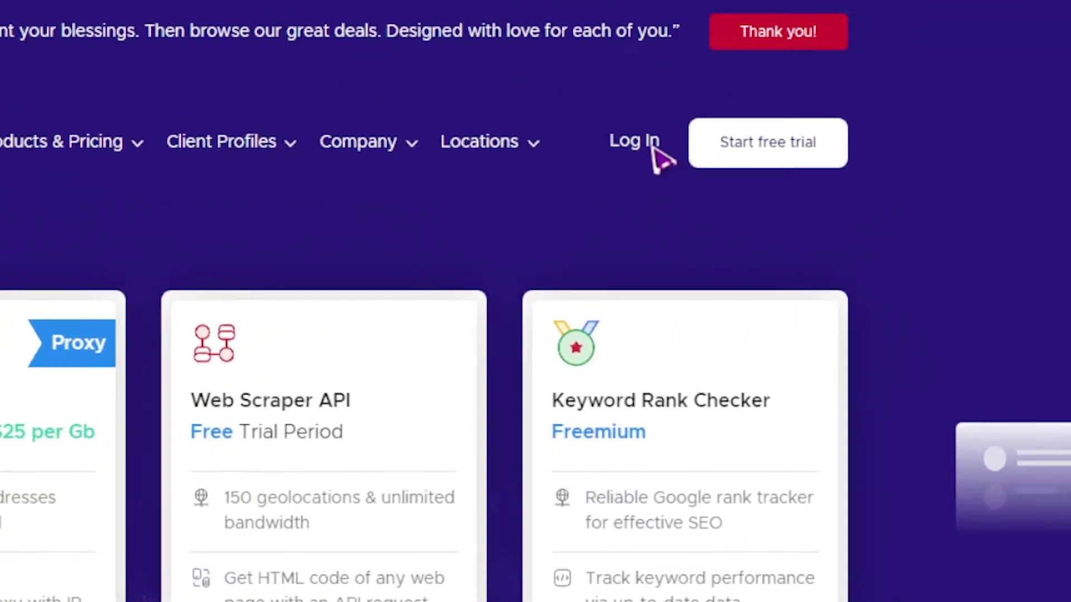
# Step: Go to the login page from the Log In link on the Infatica homepage
pyautogui.click(650, 146)
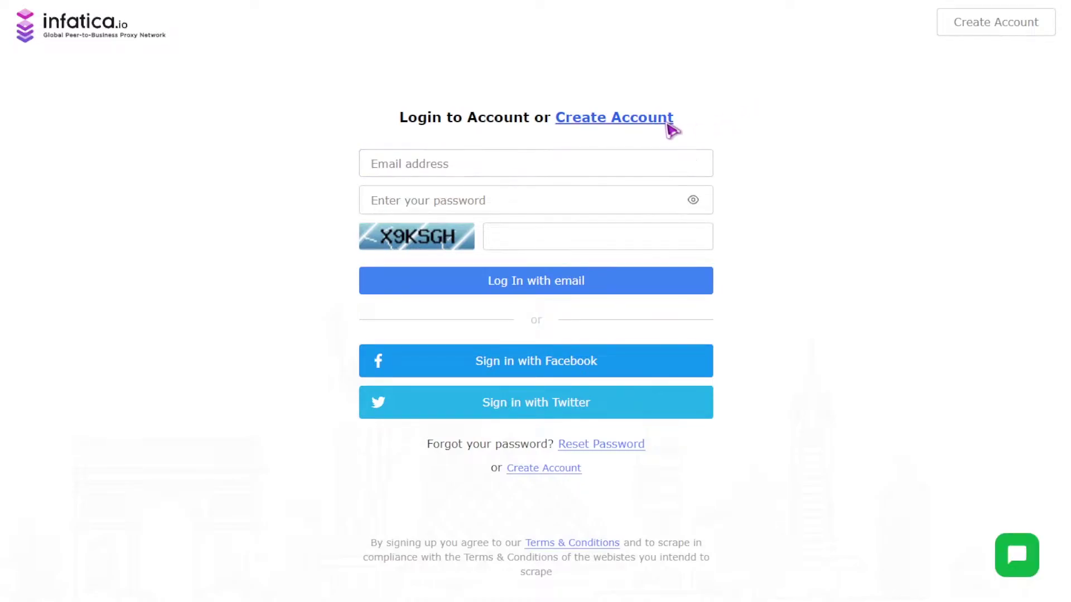
# Step: Sign up with email by entering first name, last name, email address, password and the captcha code
pyautogui.click(668, 119)
pyautogui.click(626, 129)
pyautogui.click(626, 165)
pyautogui.click(618, 202)
pyautogui.write('romak')
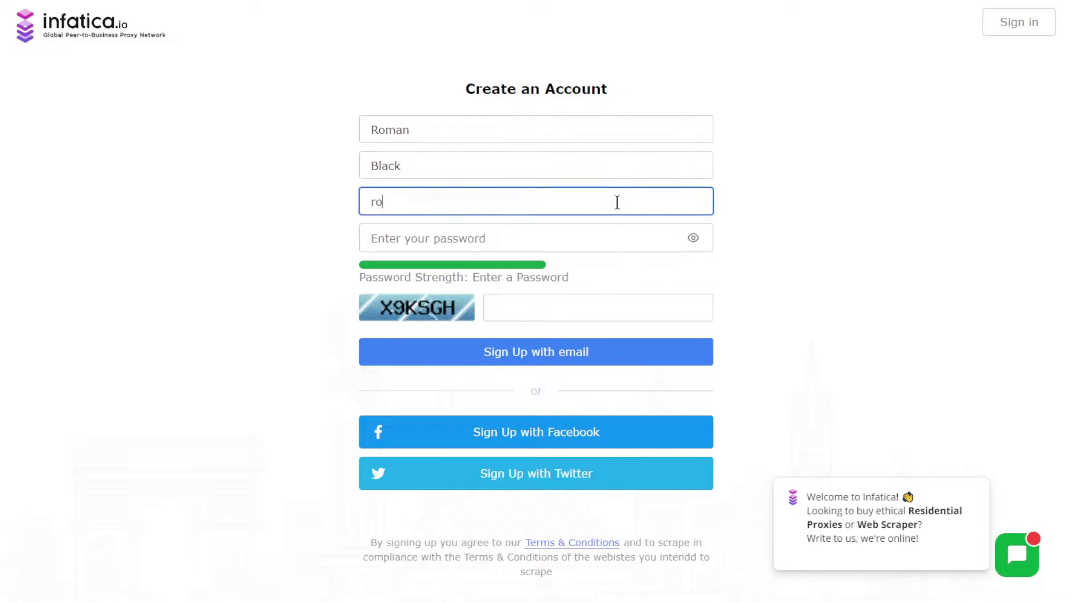
pyautogui.click(617, 244)
pyautogui.write('•••••••••••••••')
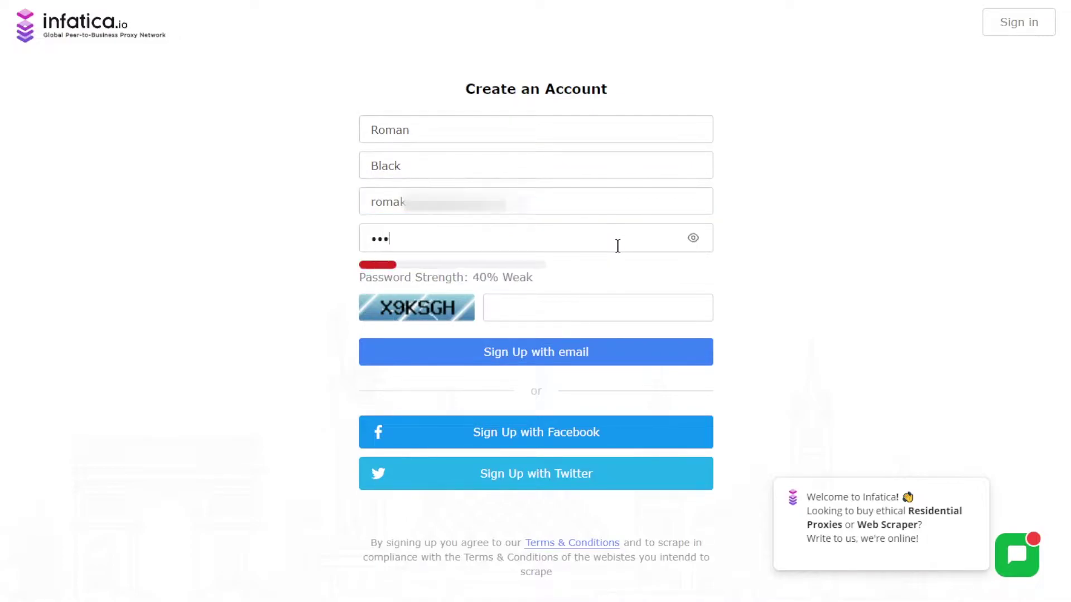
pyautogui.click(537, 304)
pyautogui.write('X9KSGH')
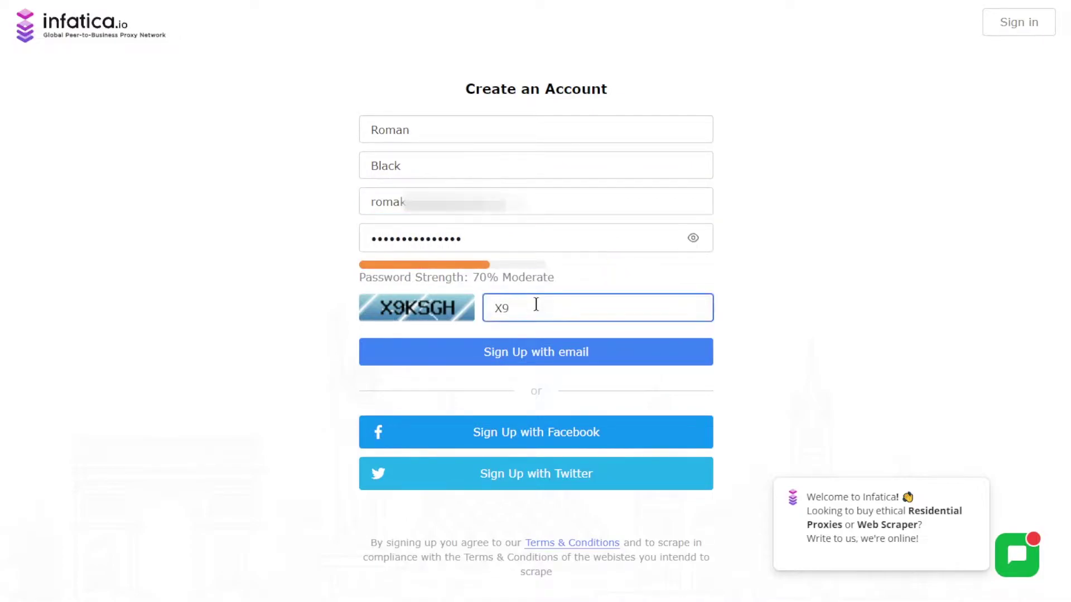
pyautogui.click(530, 368)
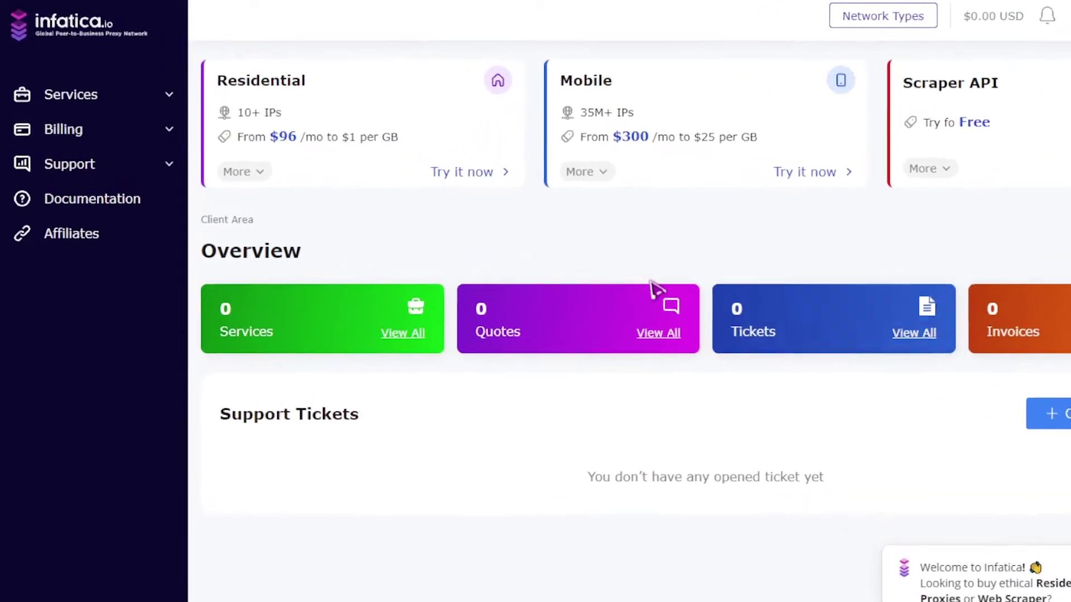
# Step: Buy the $96.00 Light Plan residential proxy package and complete the order with PayPal
pyautogui.click(123, 120)
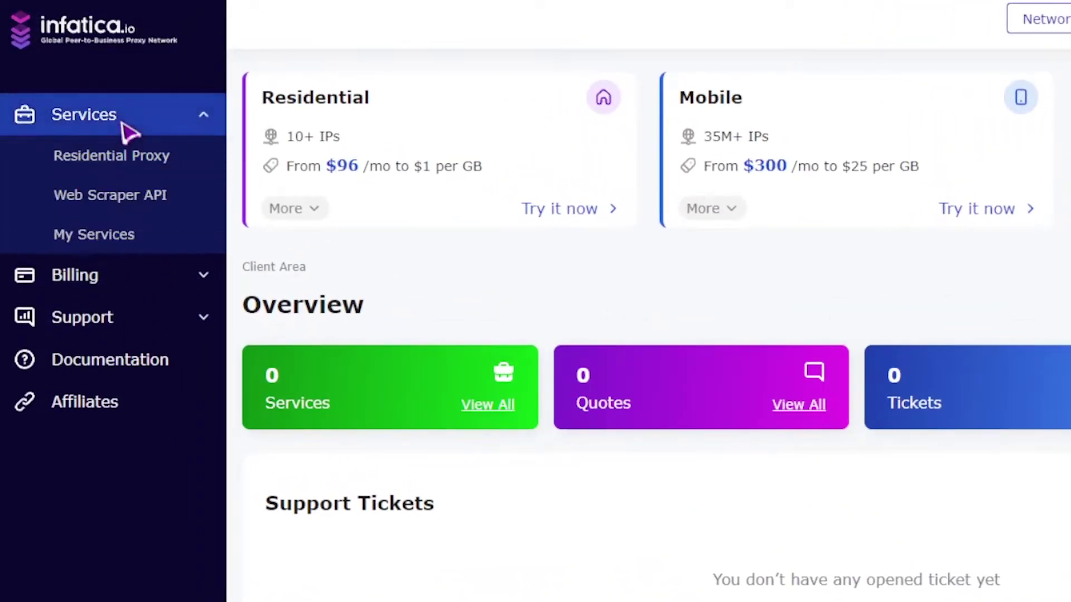
pyautogui.click(133, 164)
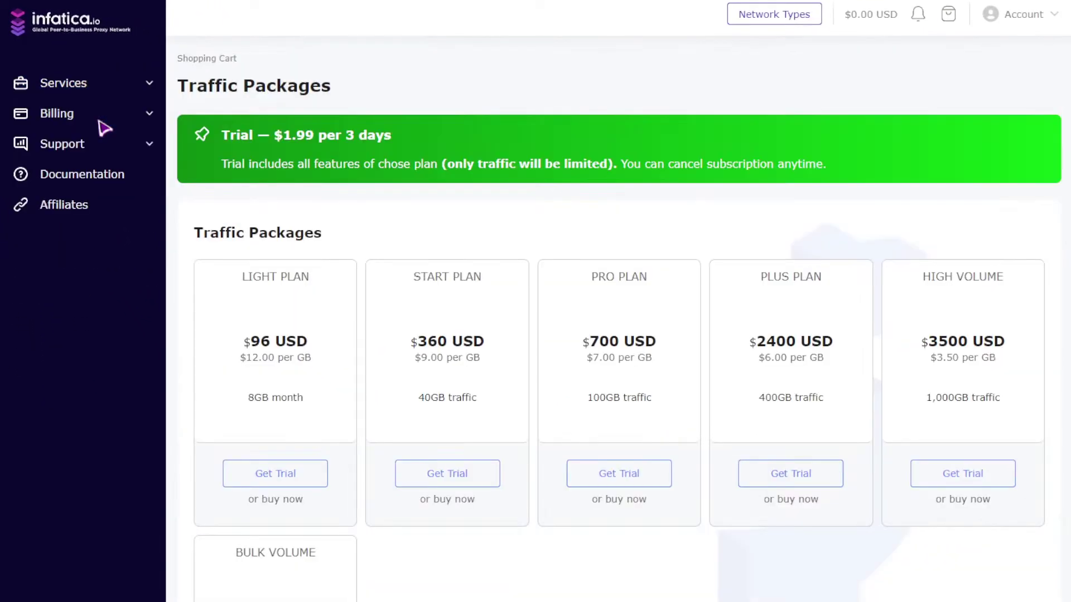
pyautogui.scroll(-4, 201, 262)
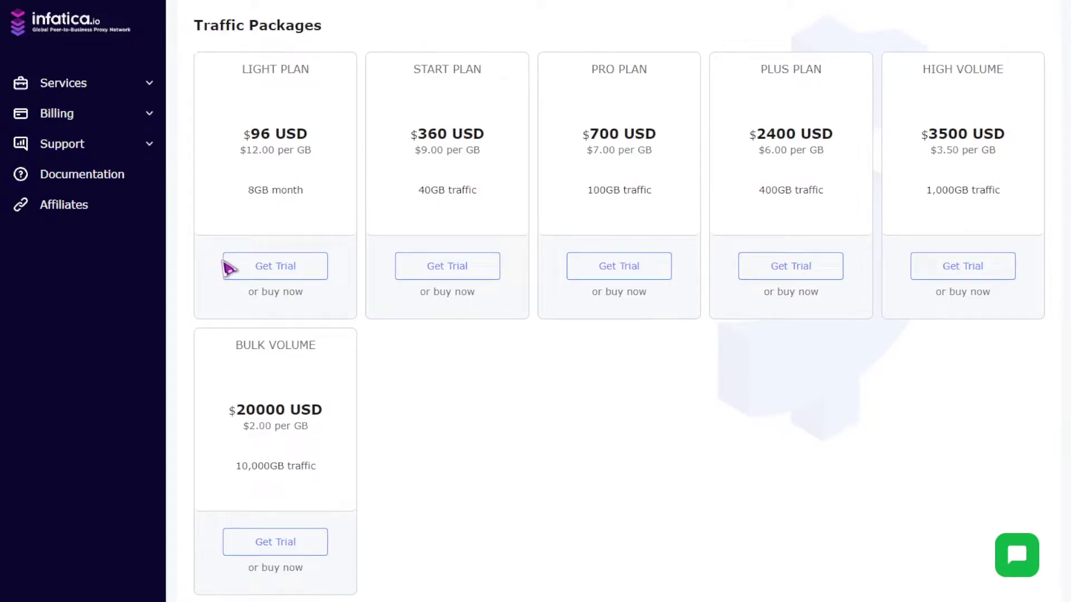
pyautogui.click(277, 296)
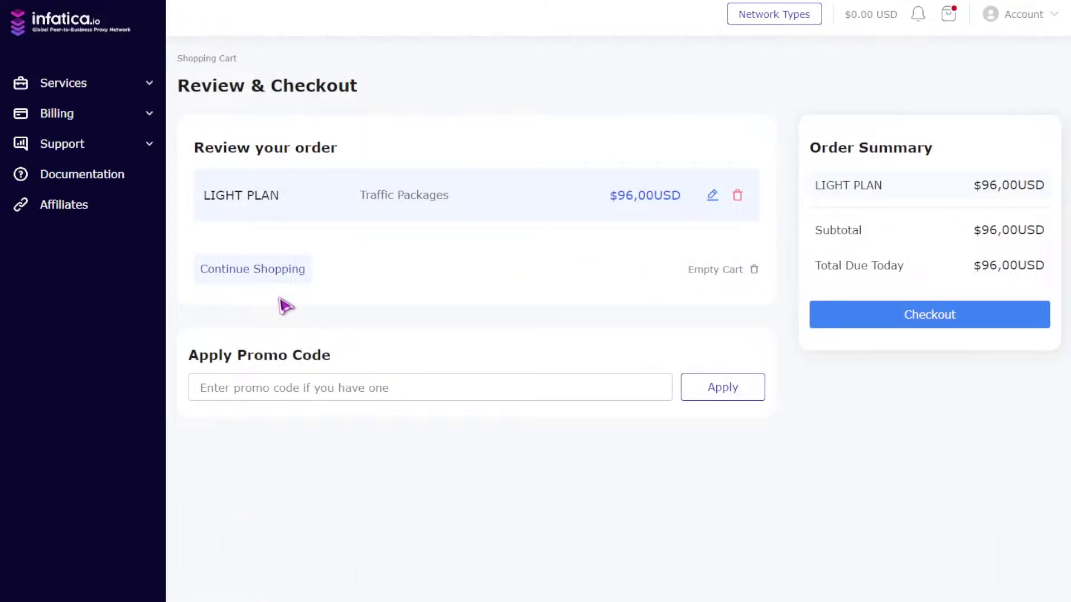
pyautogui.click(874, 327)
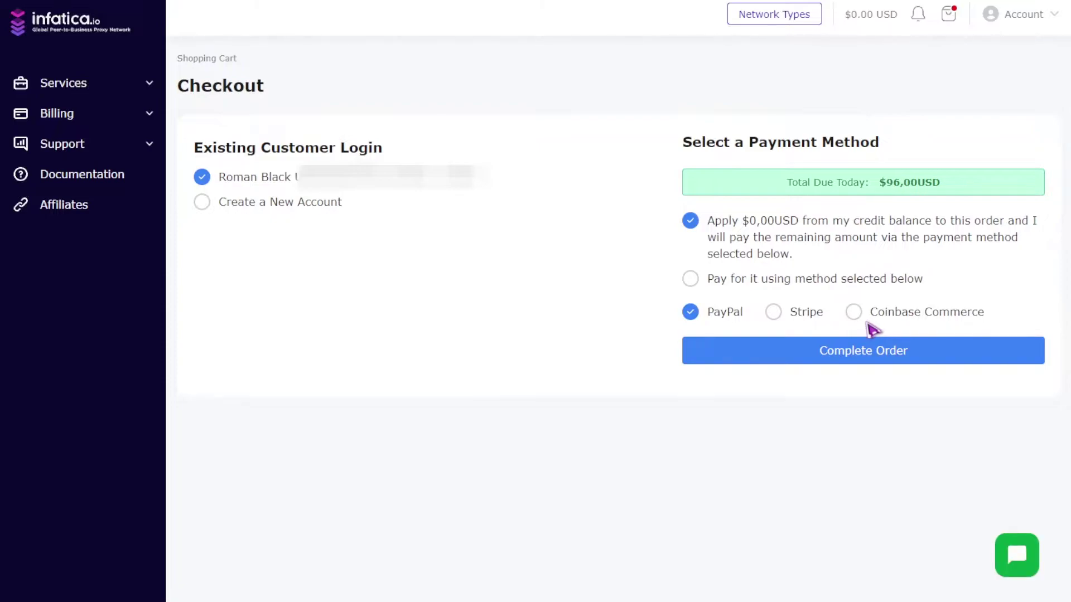
pyautogui.click(859, 358)
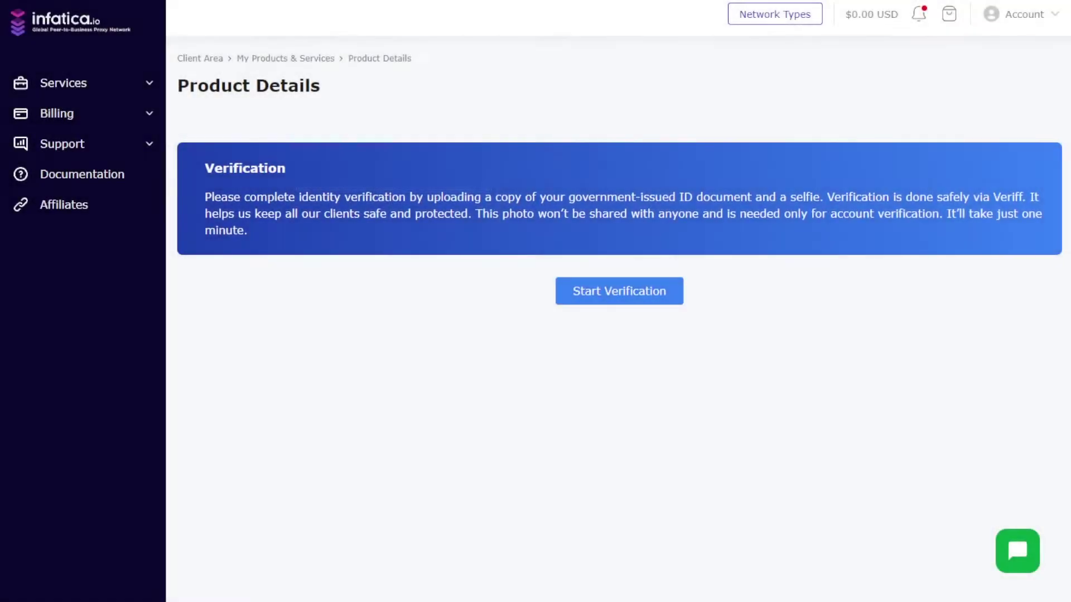
# Step: Verify identity in Veriff on this computer with front and back license photos and a selfie
pyautogui.click(637, 304)
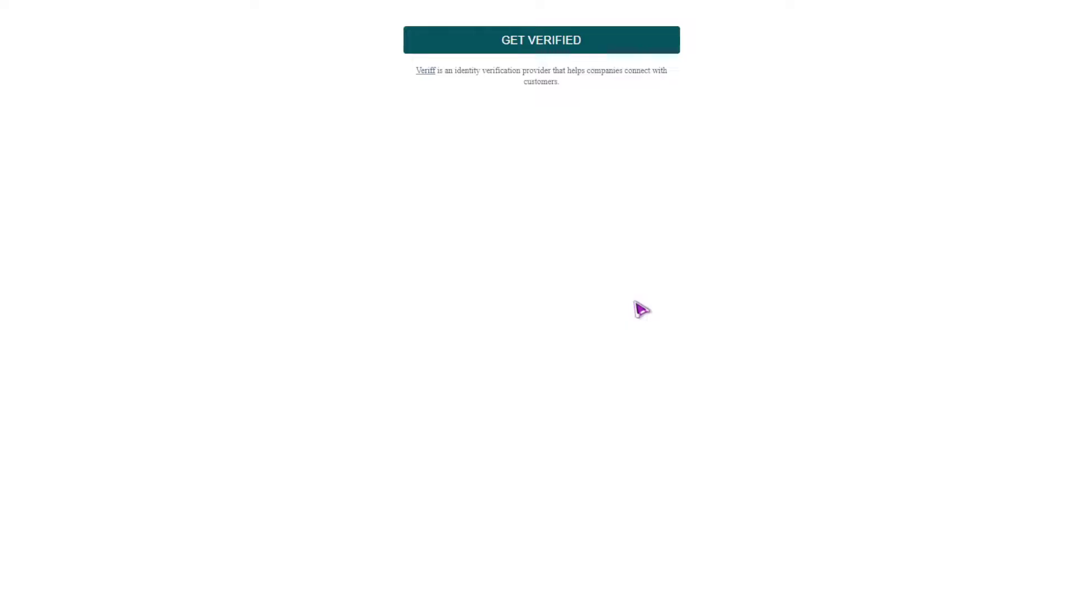
pyautogui.click(546, 50)
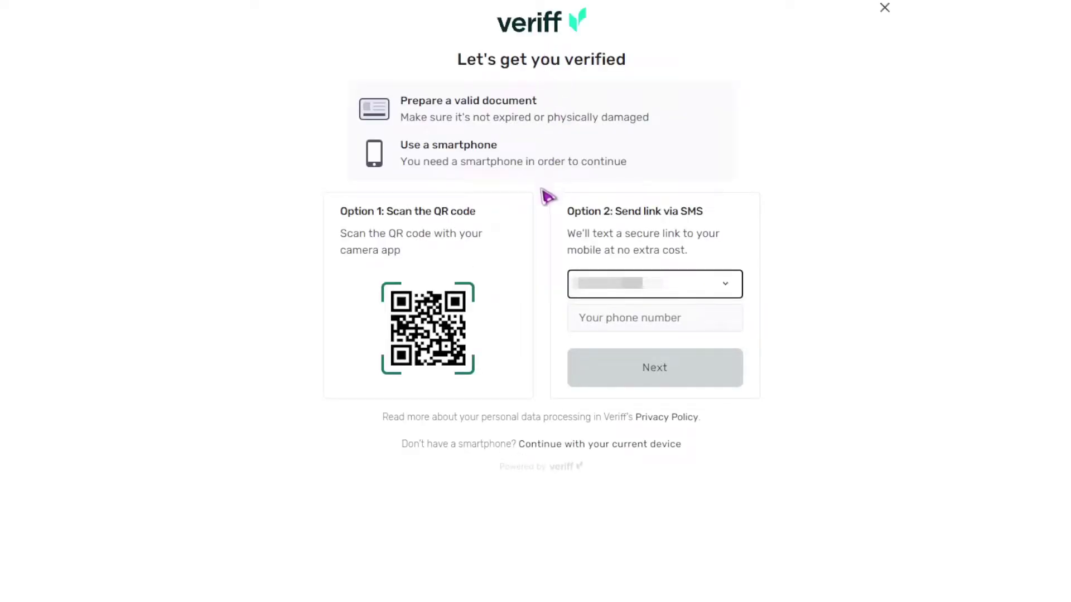
pyautogui.click(617, 450)
pyautogui.click(553, 390)
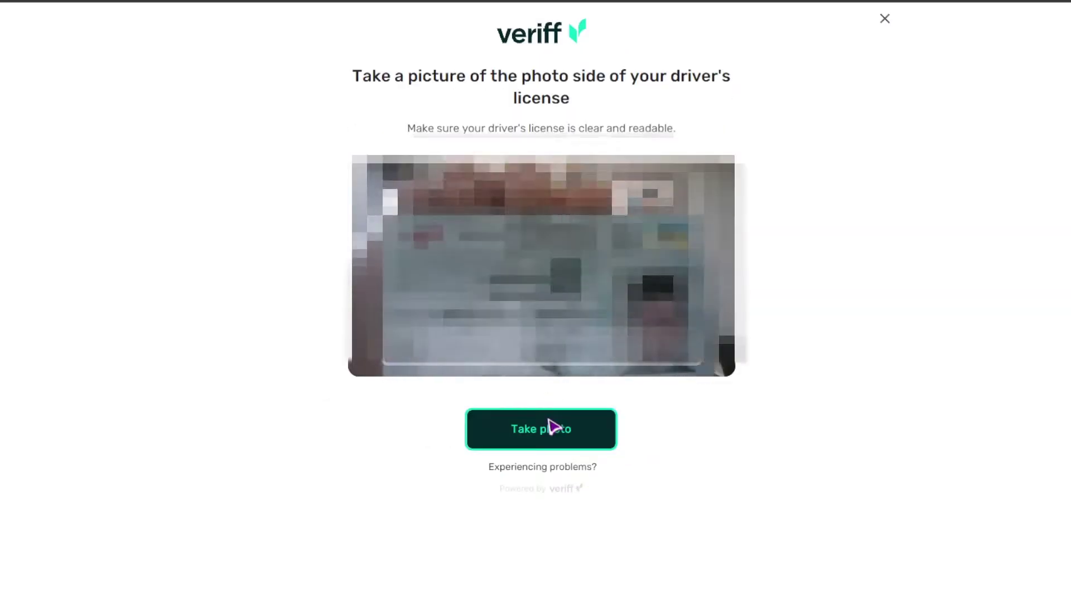
pyautogui.click(554, 428)
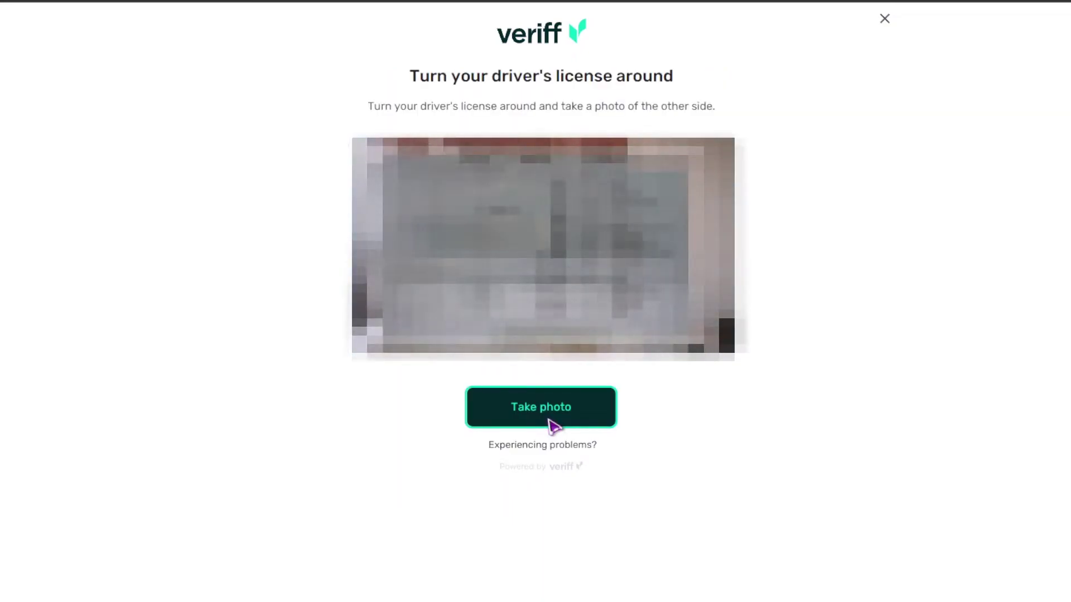
pyautogui.click(550, 422)
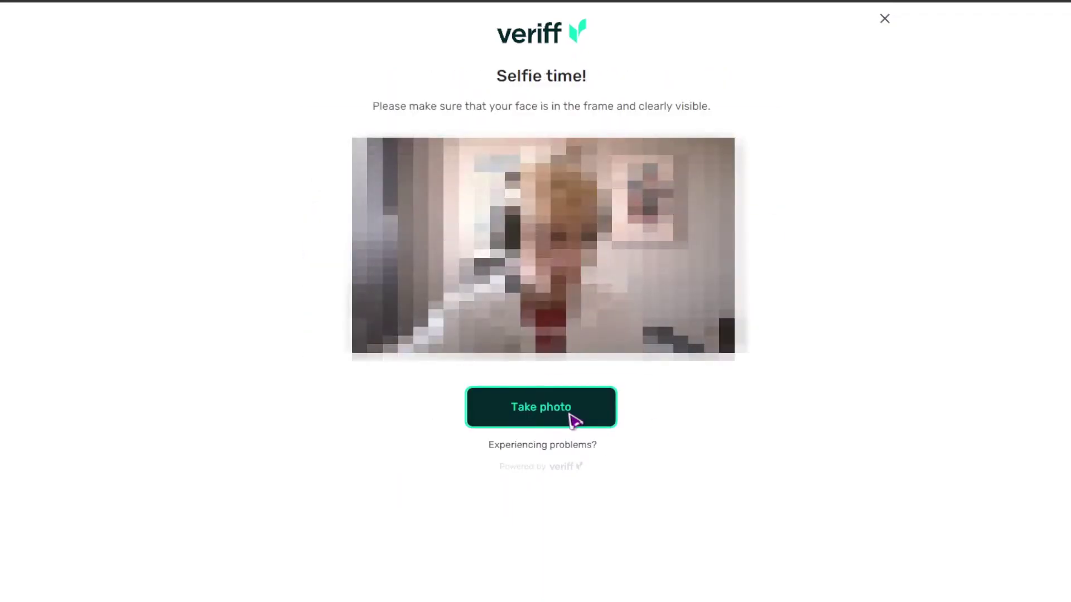
pyautogui.click(574, 421)
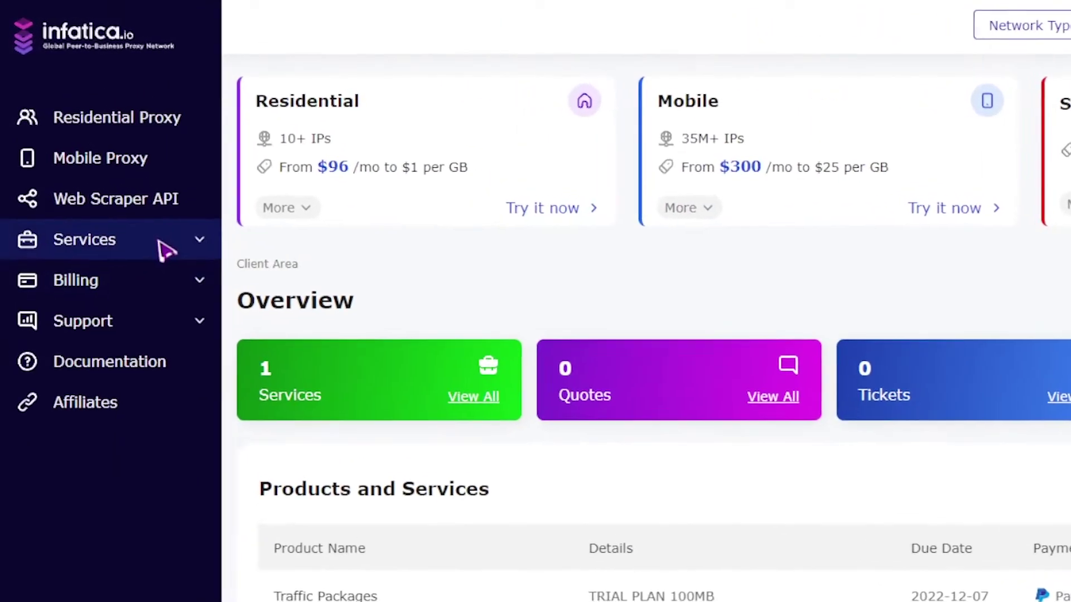
# Step: Filter My Services to Active and open the Traffic Packages TRIAL PLAN 100MB service
pyautogui.click(167, 254)
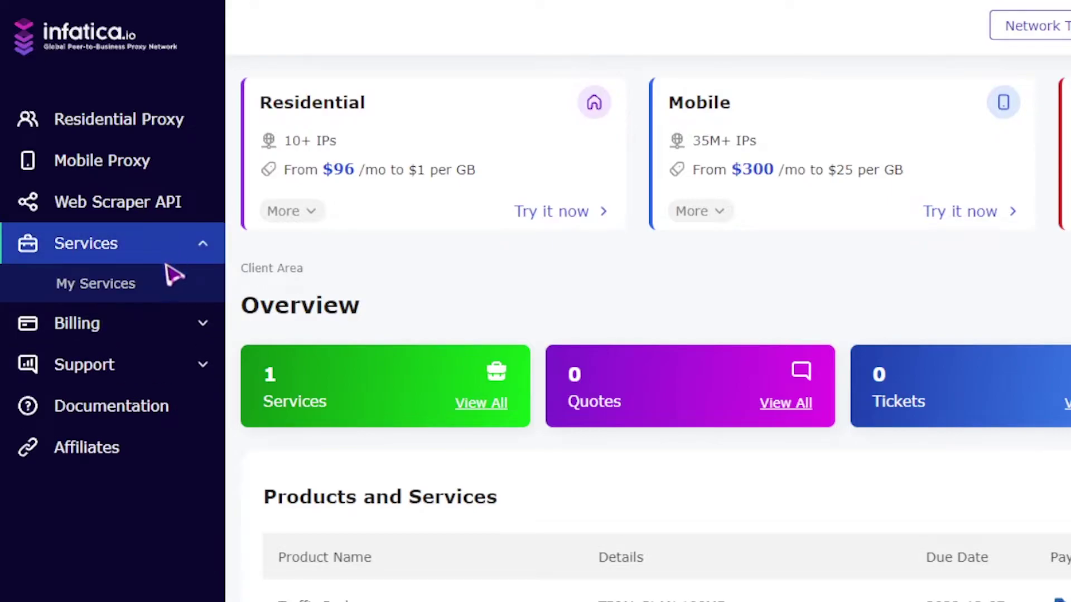
pyautogui.click(155, 294)
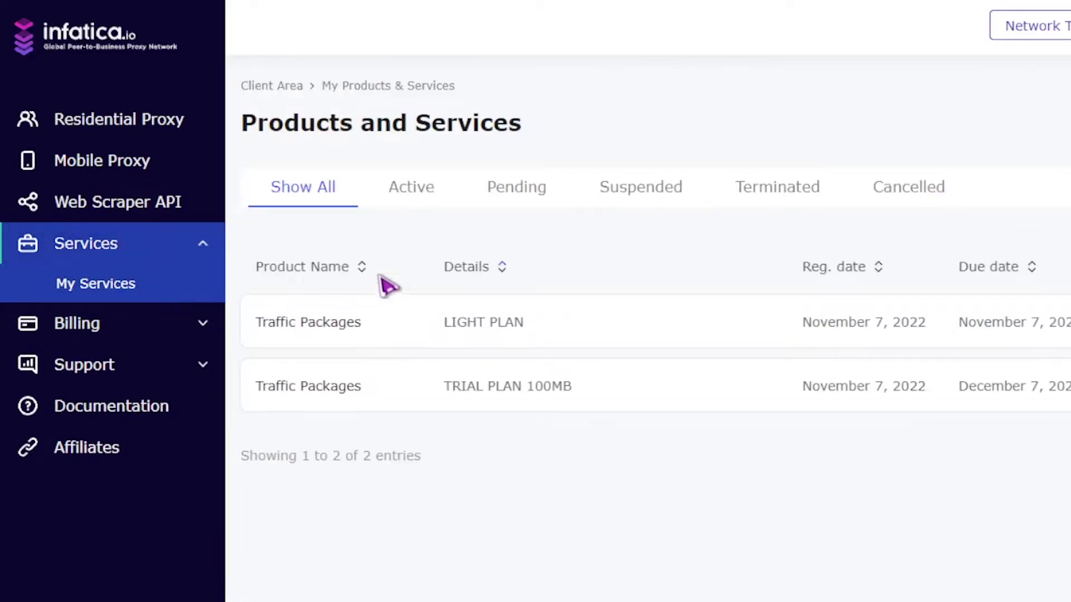
pyautogui.click(429, 196)
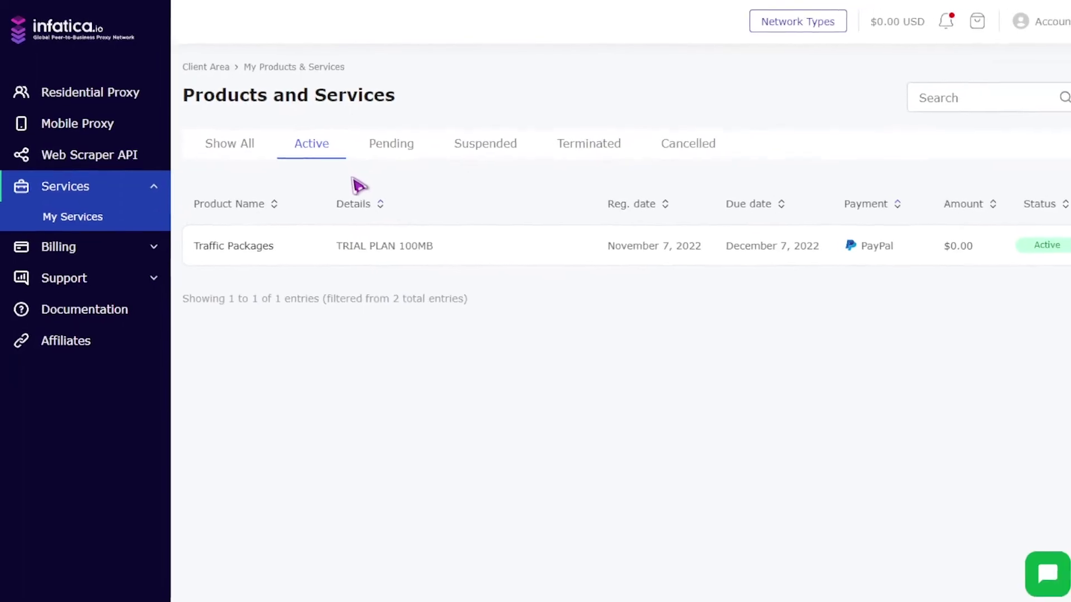
pyautogui.click(298, 254)
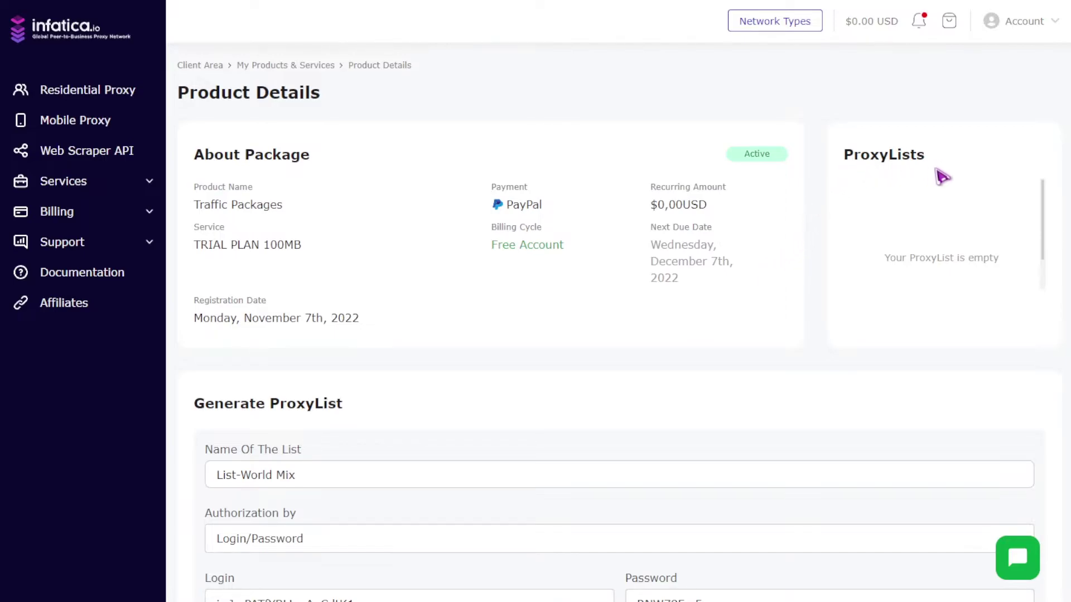
# Step: Keep the list name List-World Mix and set Authorization by to IP Whitelist
pyautogui.scroll(-5, 943, 177)
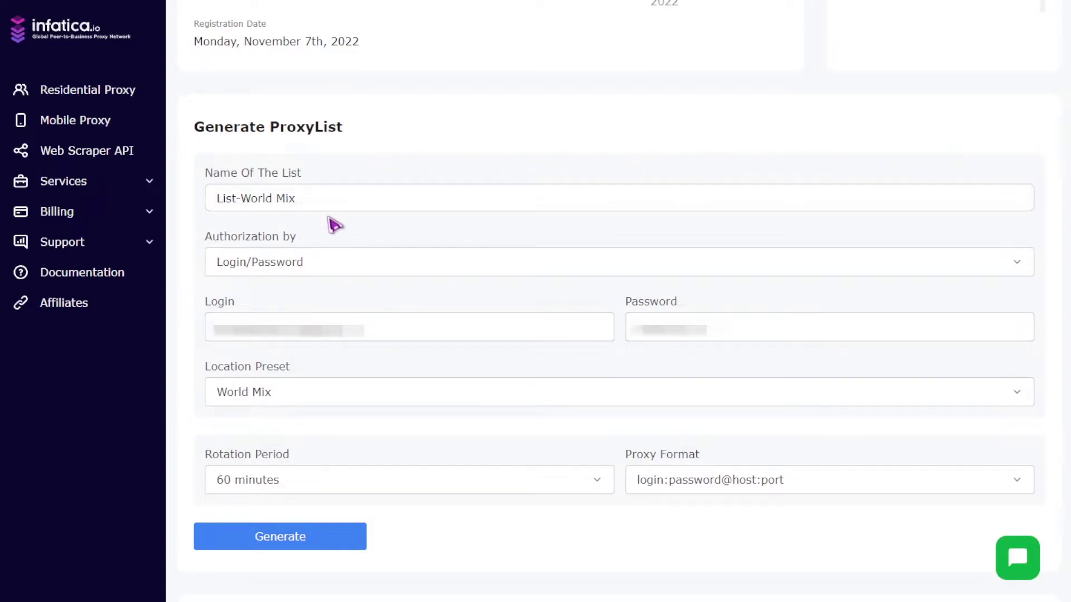
pyautogui.click(315, 201)
pyautogui.moveTo(306, 201); pyautogui.dragTo(206, 203)
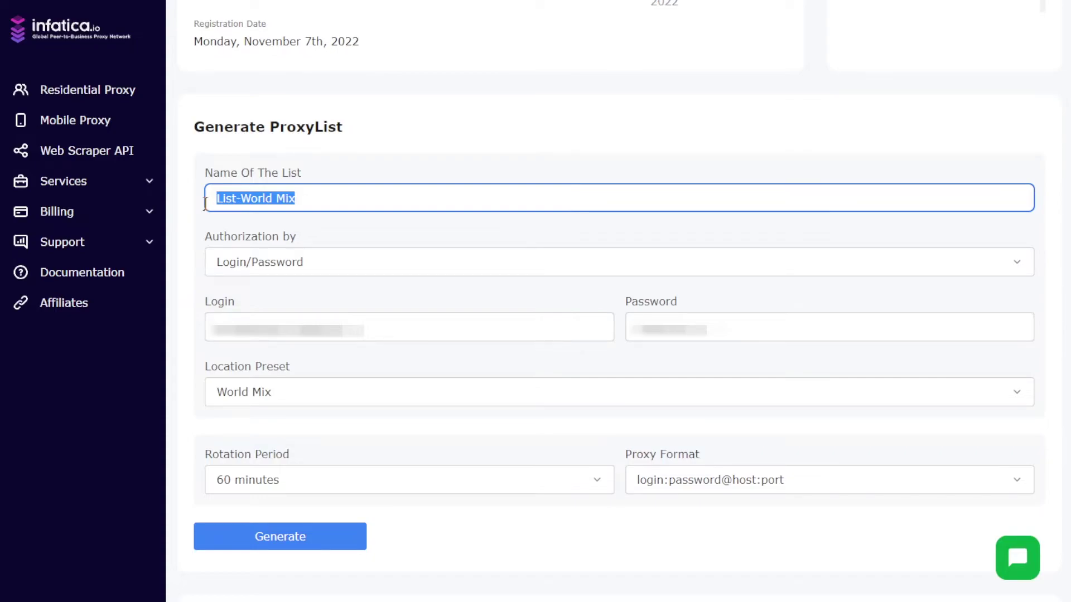
pyautogui.click(237, 225)
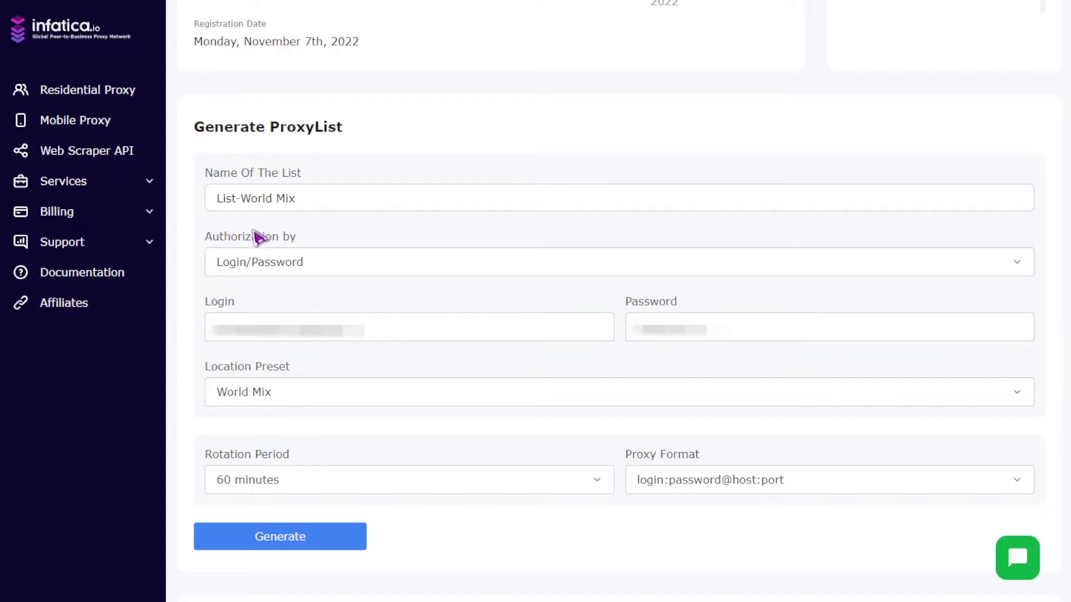
pyautogui.click(327, 272)
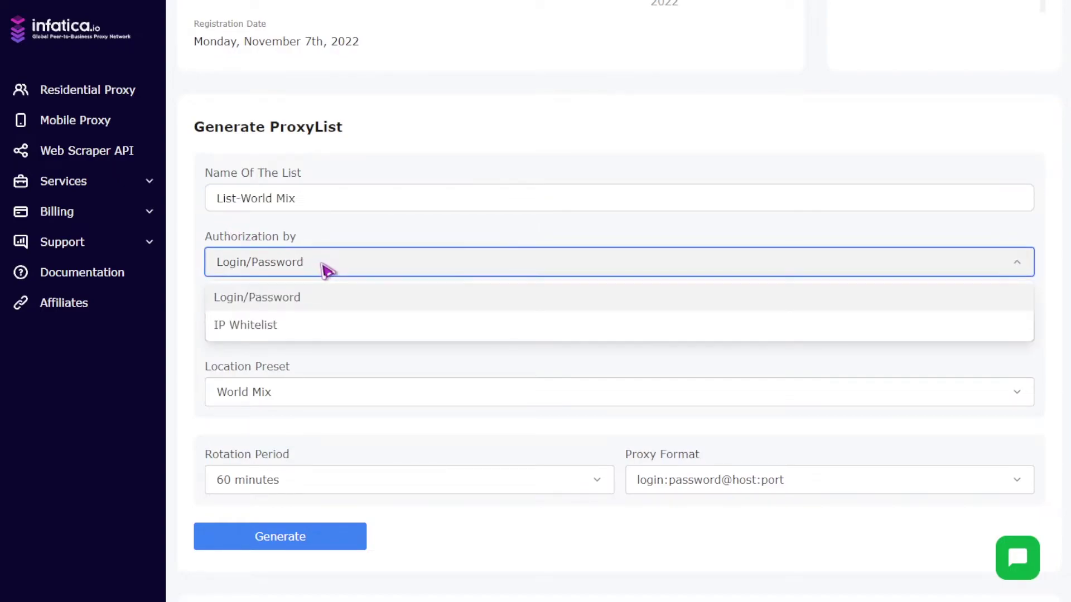
pyautogui.click(321, 304)
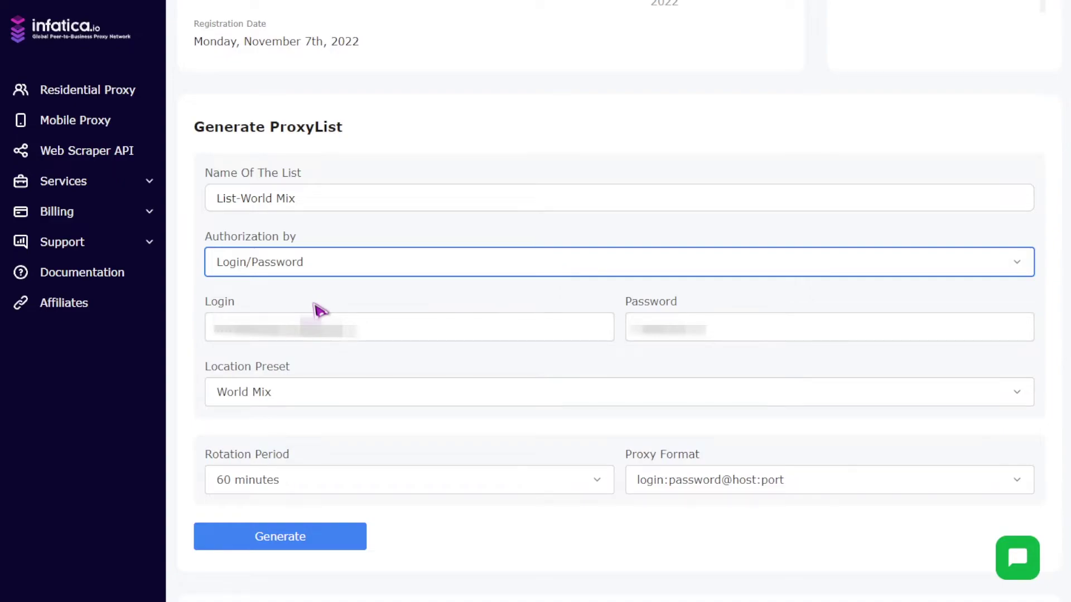
pyautogui.click(363, 329)
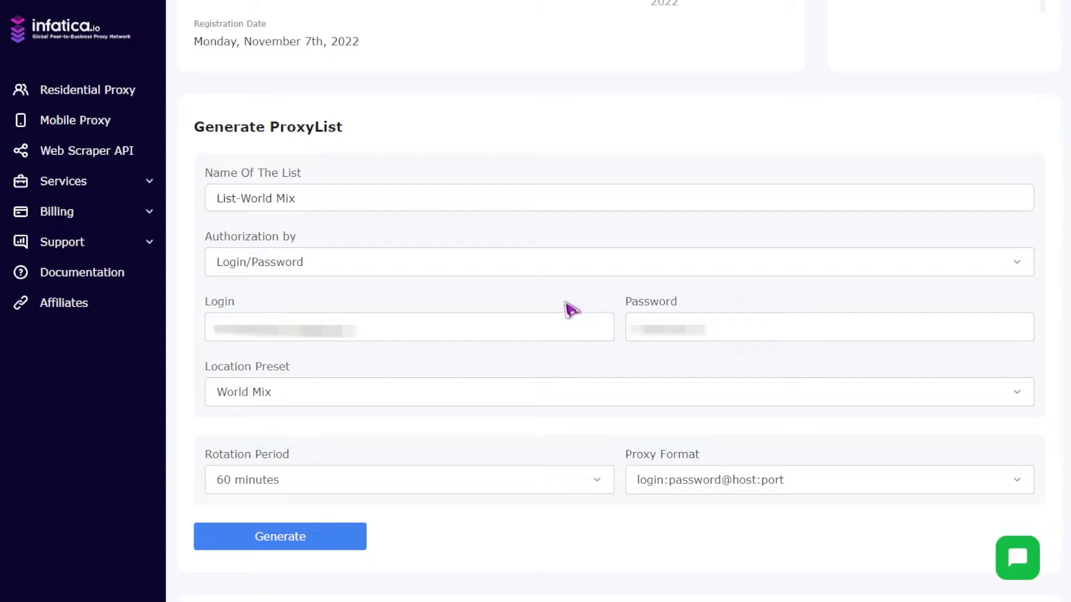
pyautogui.click(334, 272)
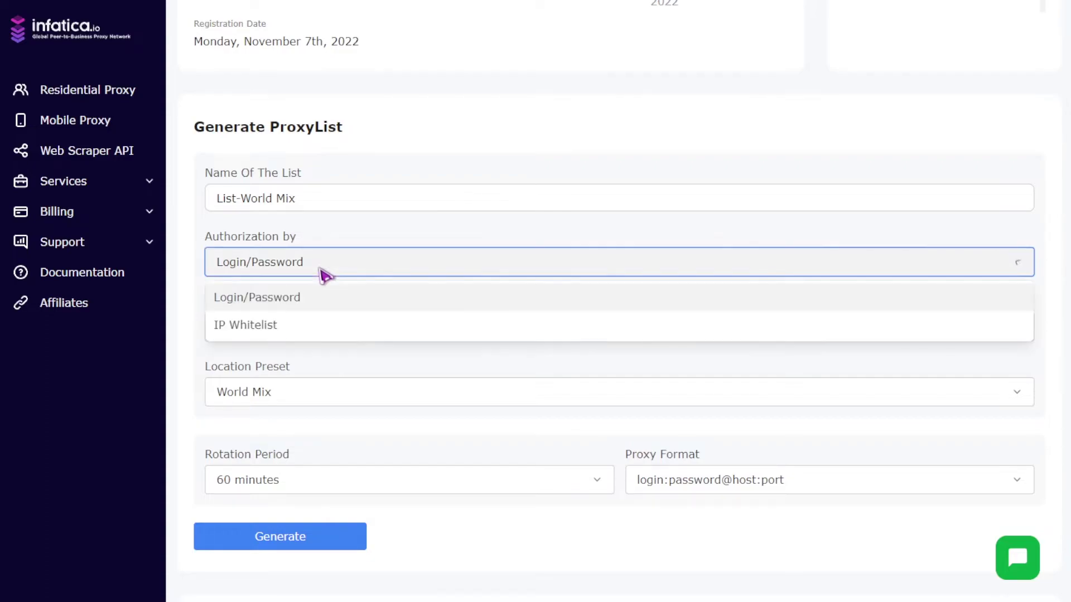
pyautogui.click(309, 327)
# Step: Set the proxy list's Location Preset to Custom
pyautogui.click(308, 331)
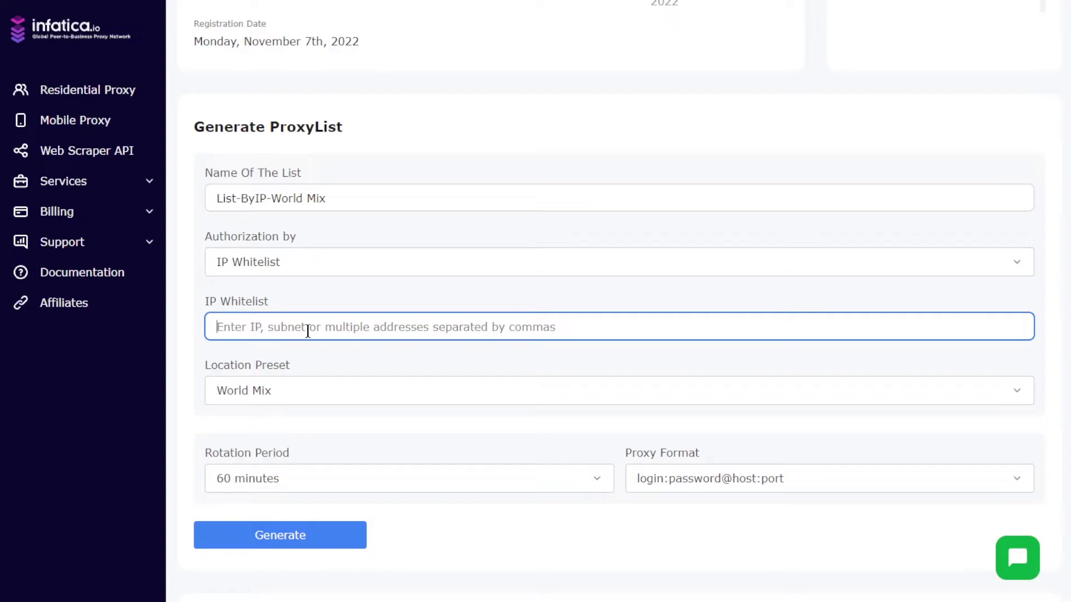
pyautogui.scroll(-1, 307, 331)
pyautogui.click(311, 337)
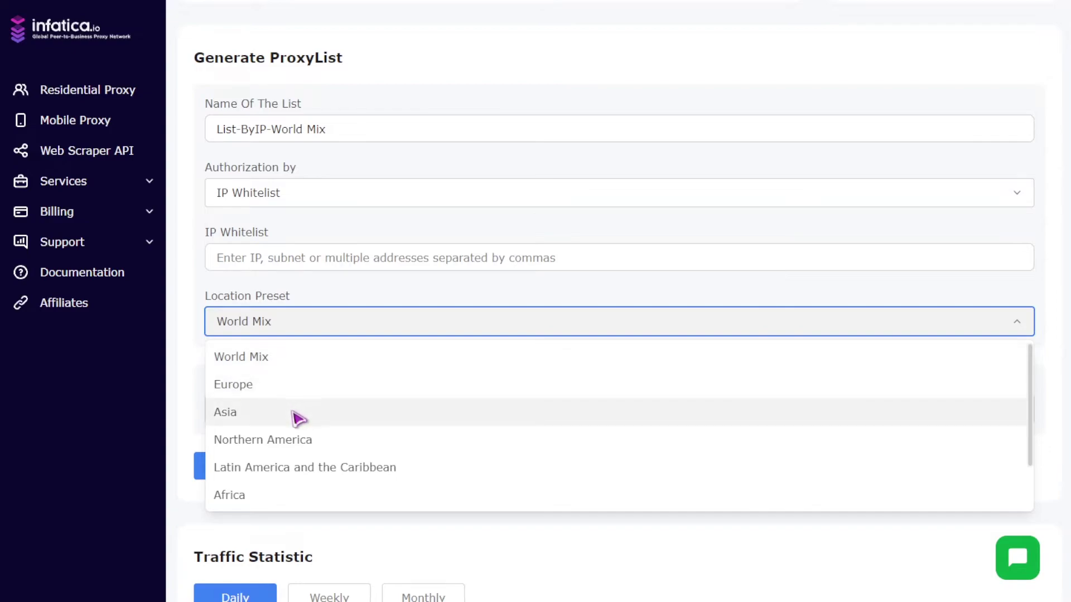
pyautogui.scroll(-1, 301, 441)
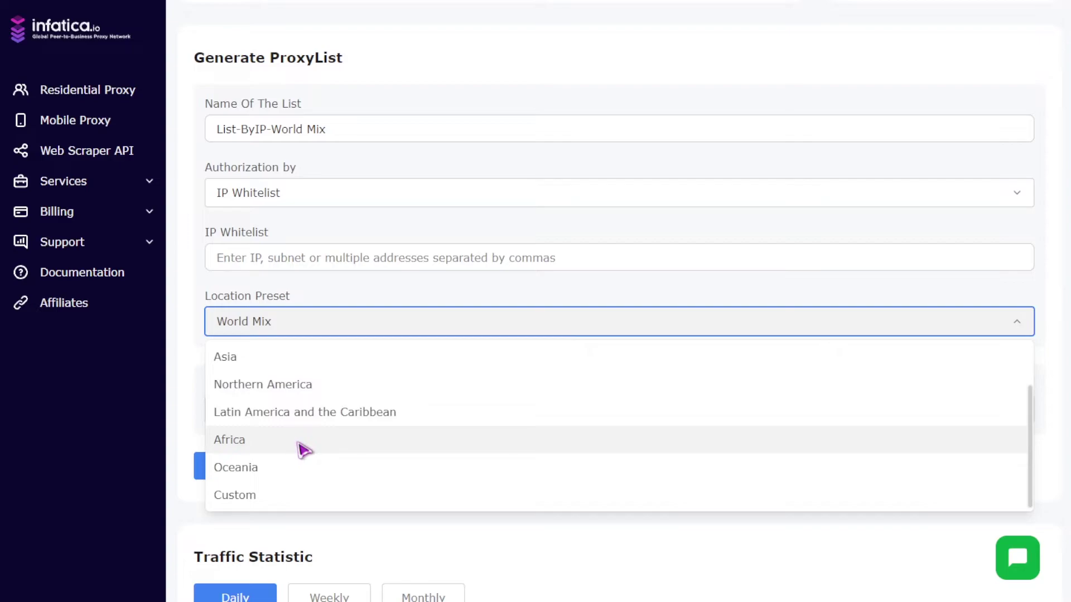
pyautogui.click(296, 497)
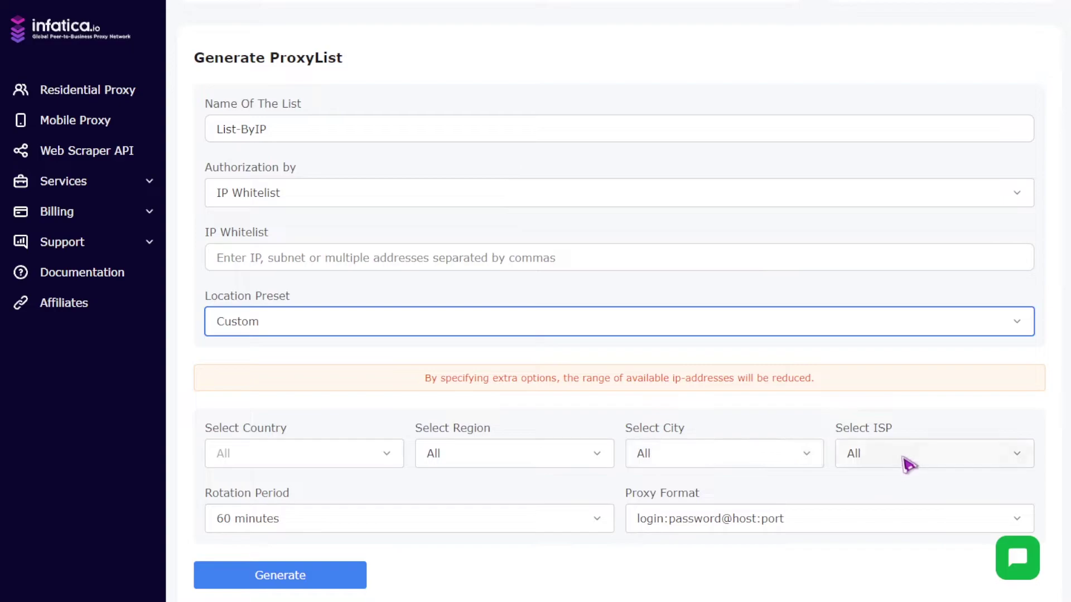
# Step: Leave the Rotation Period at 60 minutes
pyautogui.scroll(-3, 910, 464)
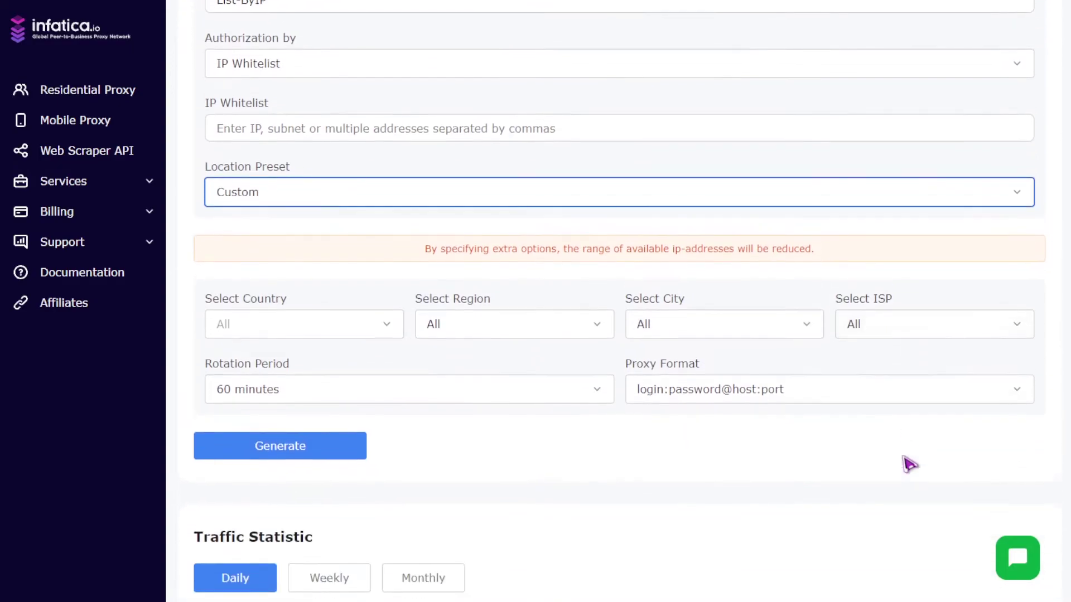
pyautogui.click(602, 394)
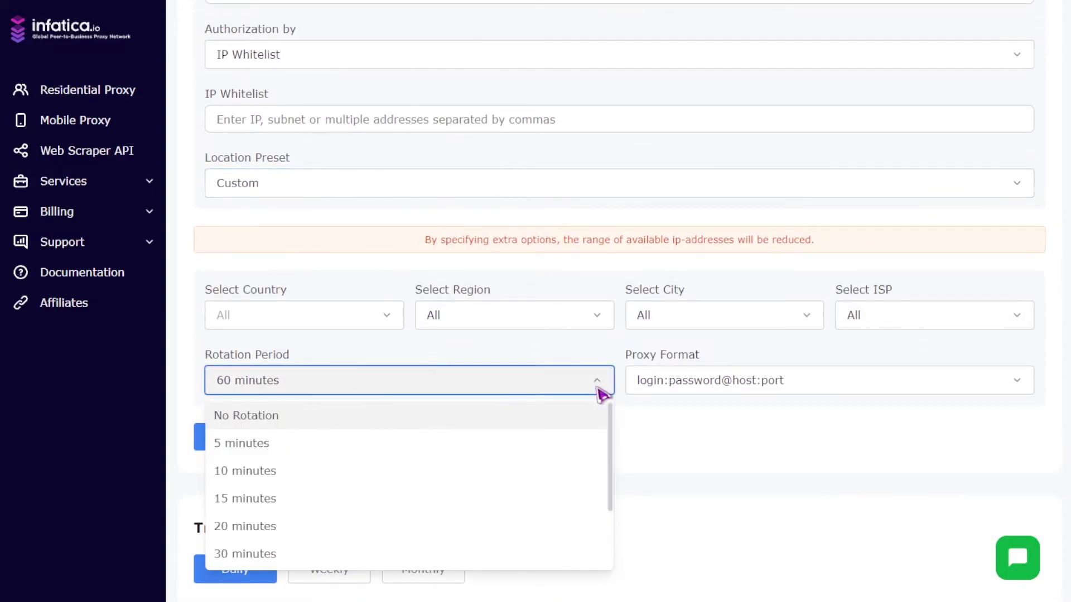
pyautogui.scroll(-2, 597, 441)
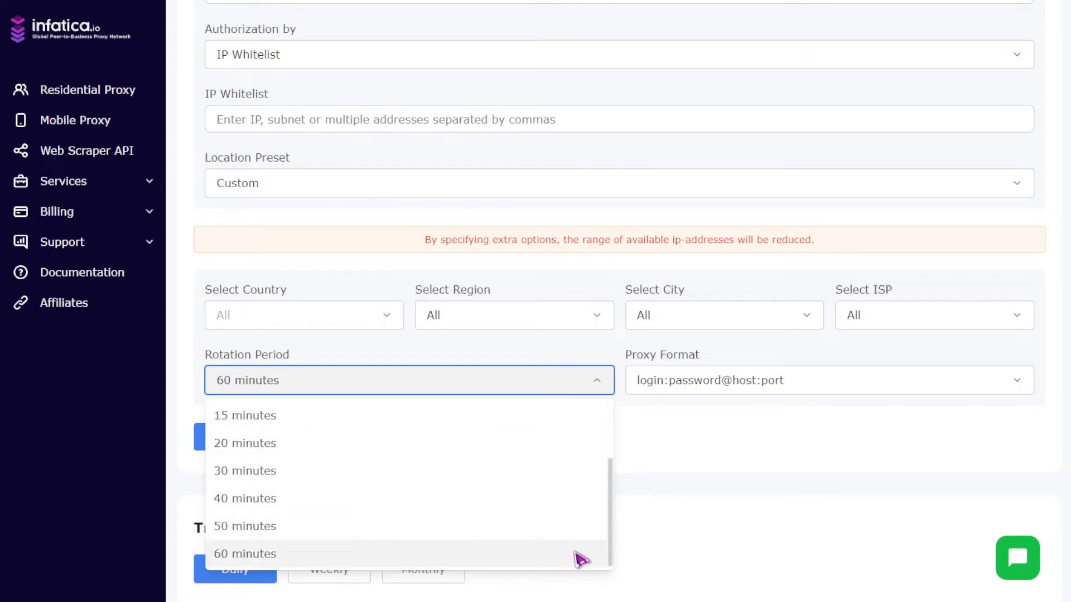
pyautogui.click(723, 471)
pyautogui.click(777, 387)
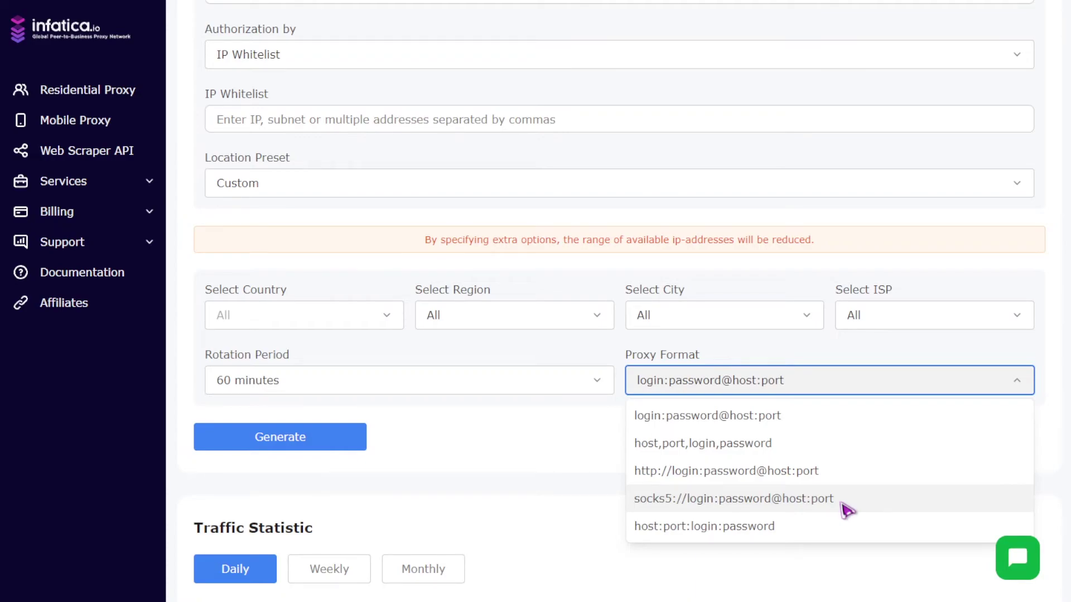
pyautogui.click(798, 407)
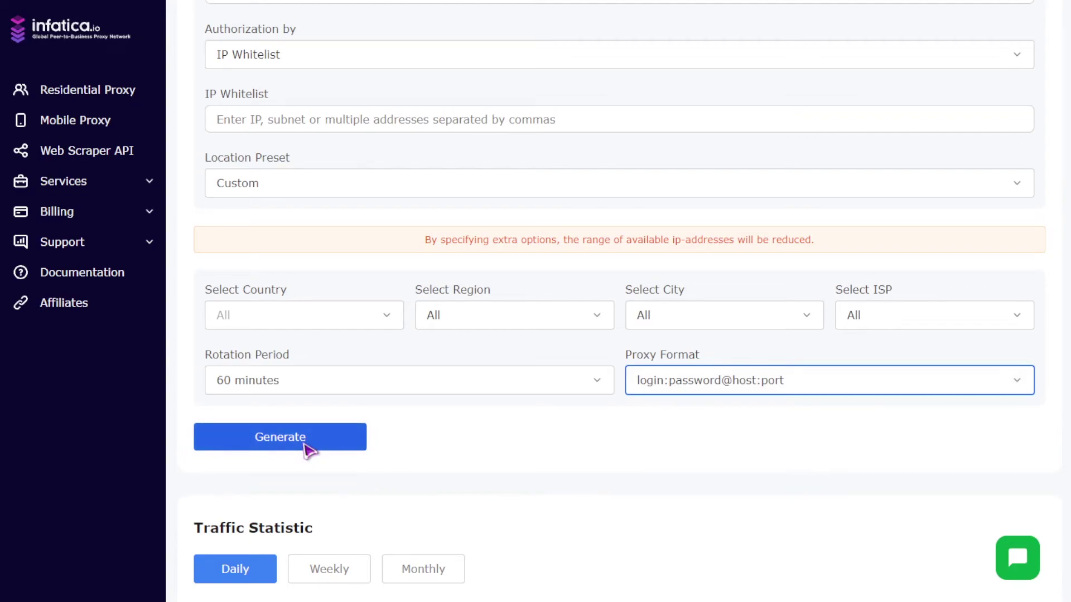
pyautogui.scroll(-6, 307, 450)
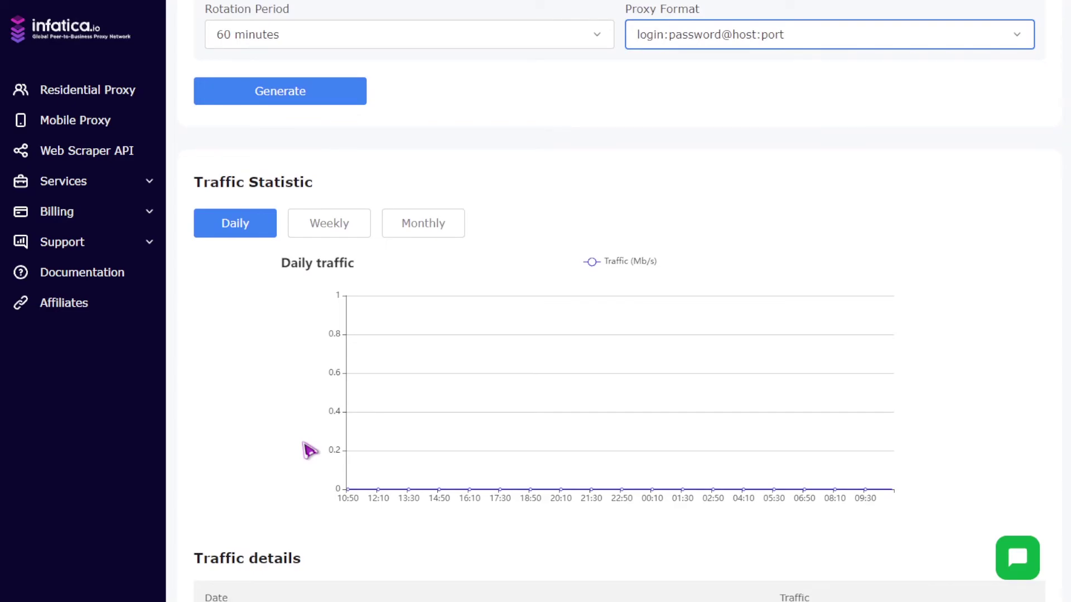
pyautogui.scroll(-6, 308, 450)
# Step: Expand the Proxy quickstart video and Notes sections, then open List-World Mix under ProxyLists
pyautogui.click(441, 446)
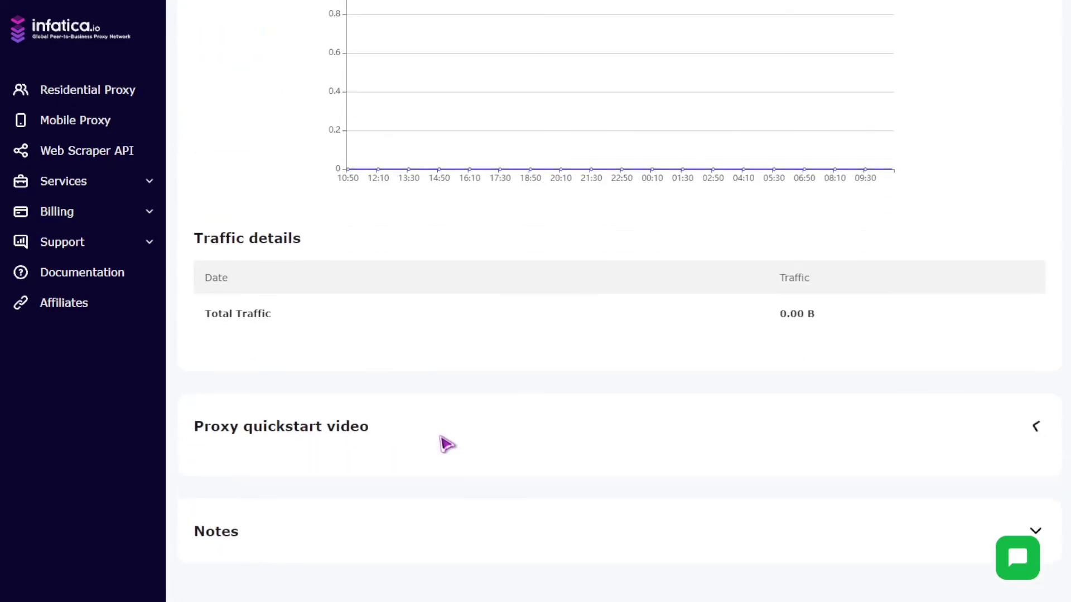
pyautogui.scroll(-5, 447, 443)
pyautogui.scroll(-1, 443, 441)
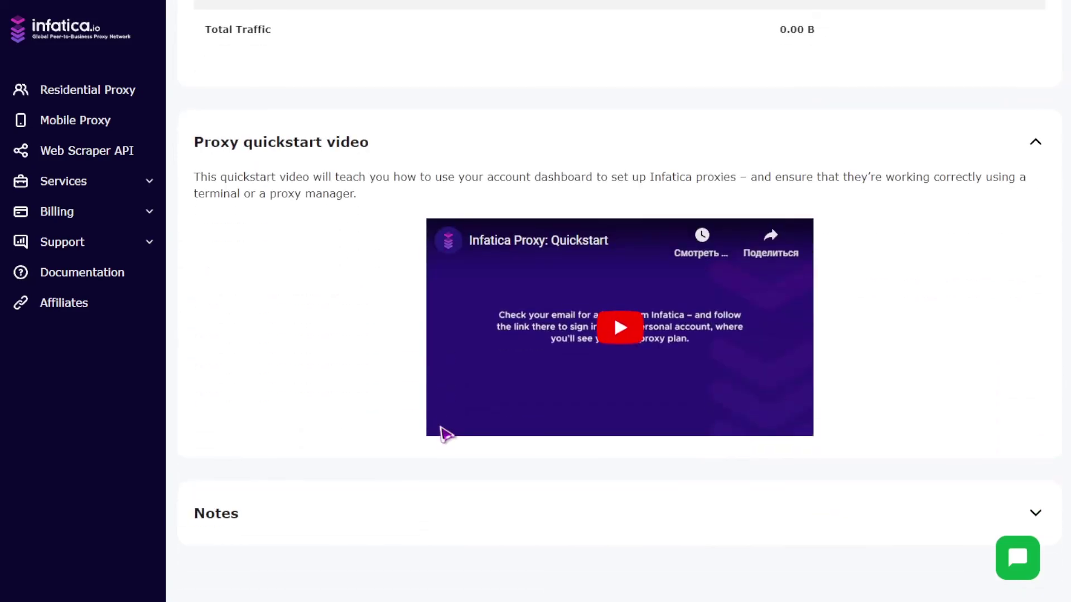
pyautogui.click(207, 530)
pyautogui.scroll(-1, 203, 525)
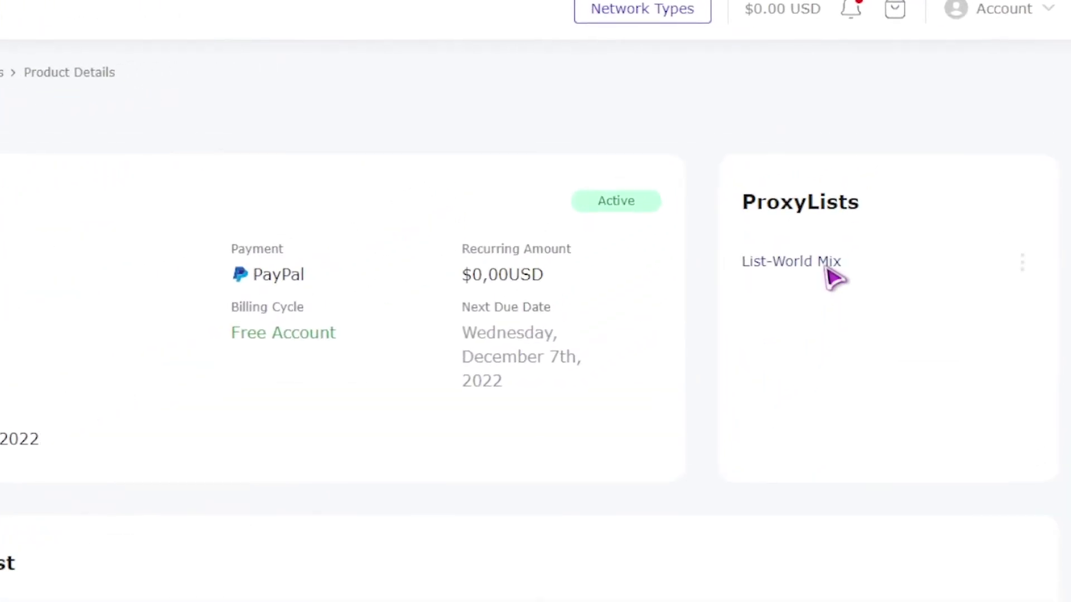
pyautogui.click(828, 270)
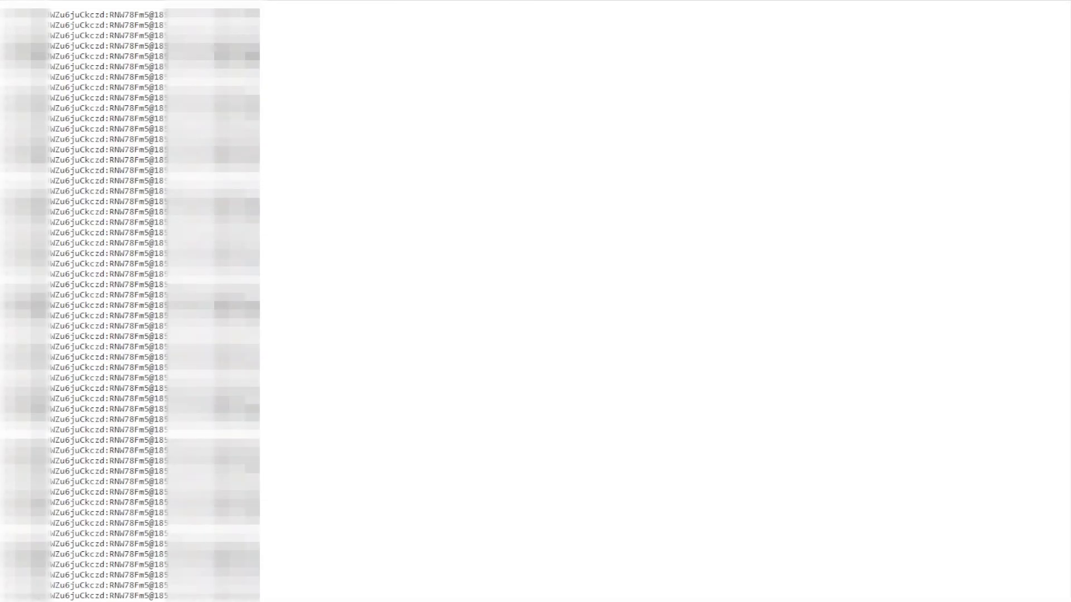